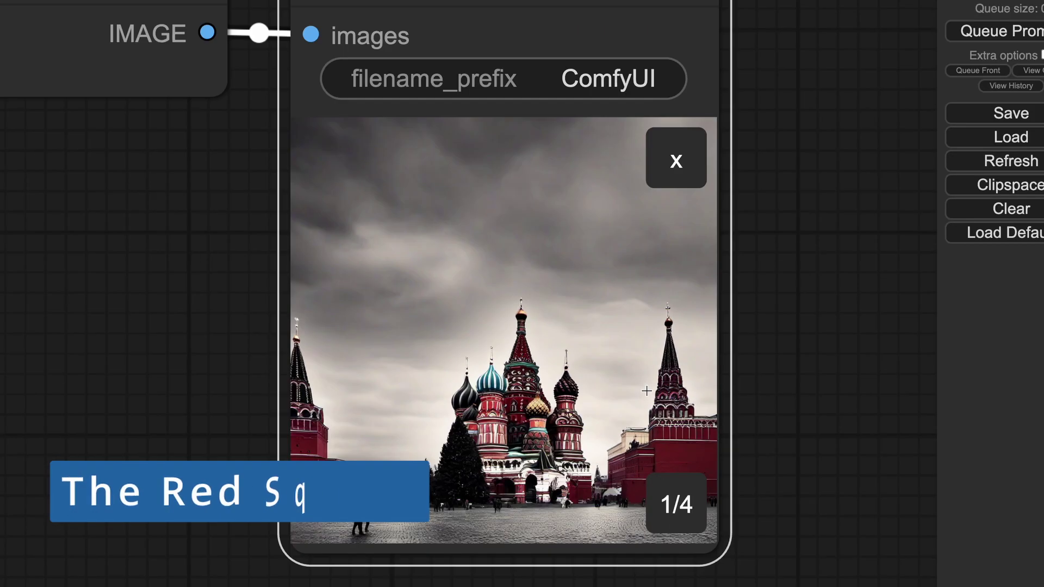
# Step through the Red Square images to the third, then show all four as a centred grid.
pyautogui.click(699, 526)
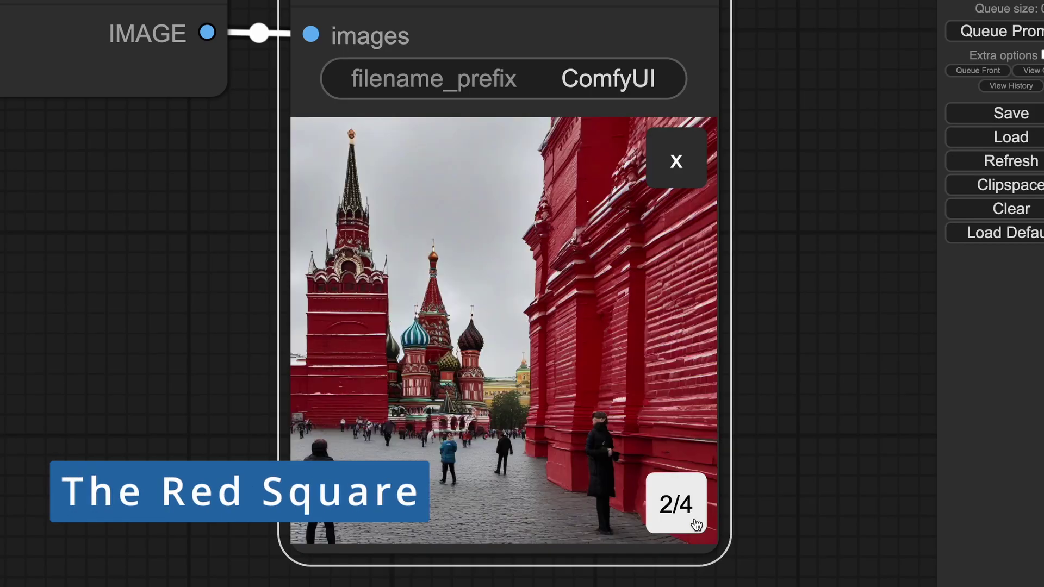
pyautogui.click(696, 525)
pyautogui.click(675, 161)
pyautogui.moveTo(741, 210); pyautogui.dragTo(823, 263)
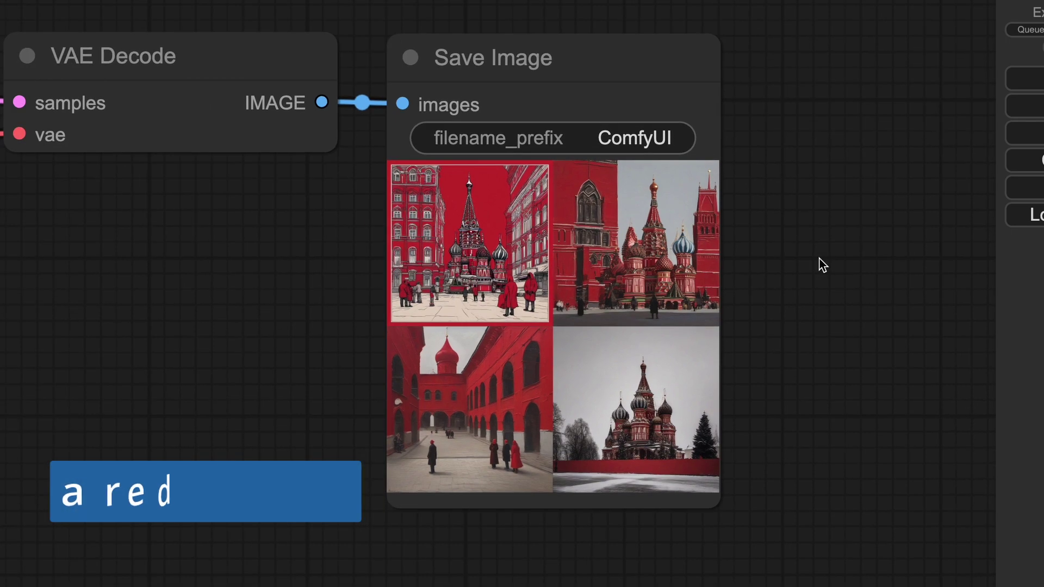
pyautogui.scroll(3, 821, 265)
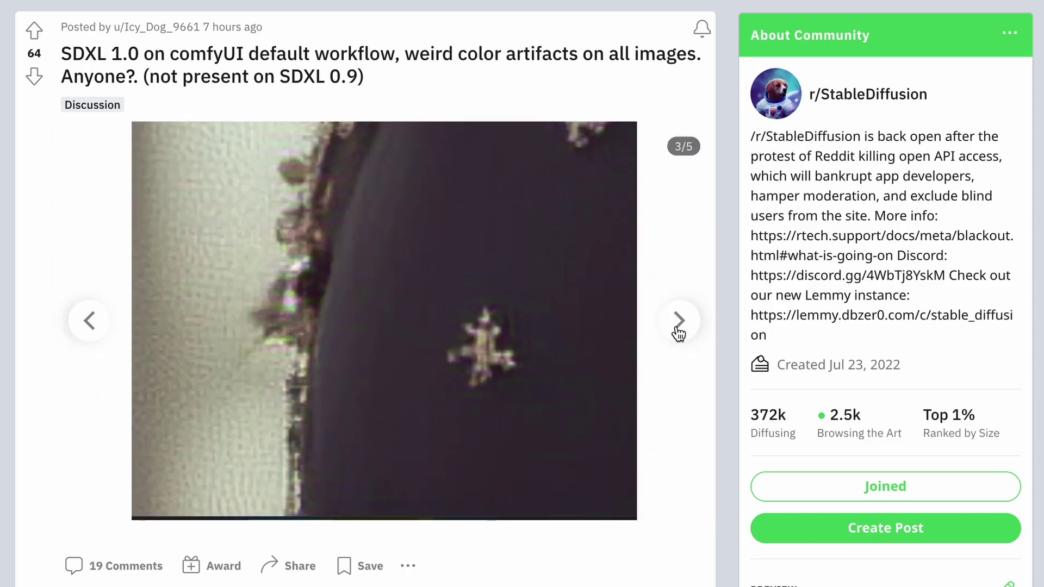
# Advance the post's image carousel from image 4 to image 5 of 5.
pyautogui.click(678, 329)
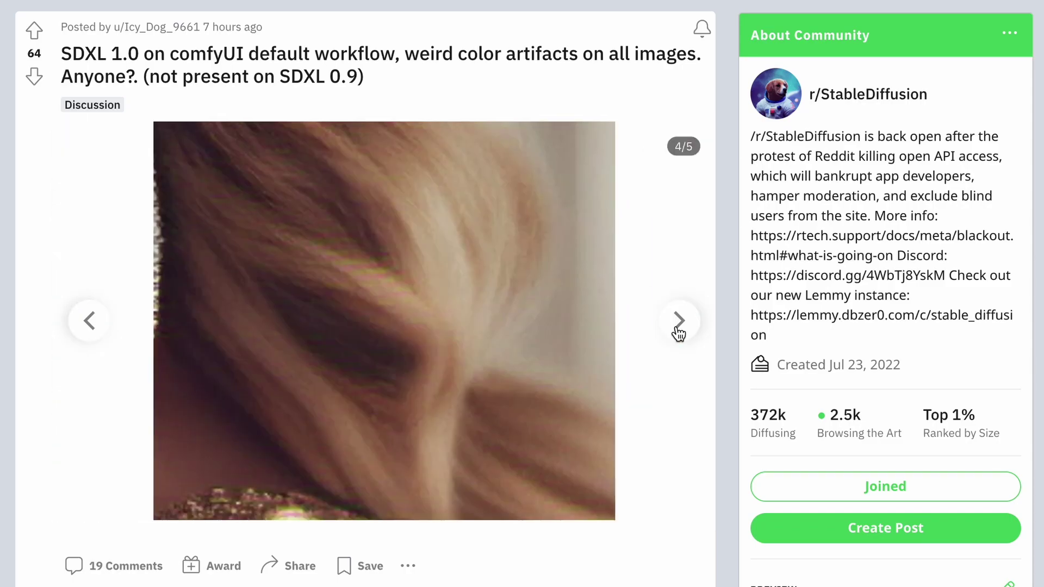
pyautogui.click(678, 331)
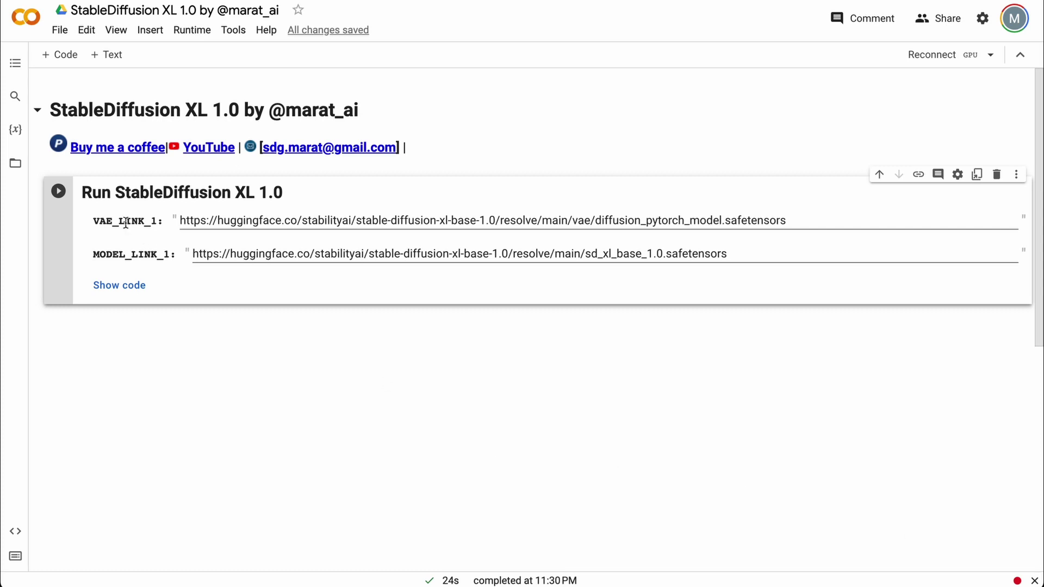
# Run the SDXL 1.0 notebook cell, copy its endpoint IP and submit it on the loca.lt page.
pyautogui.click(59, 191)
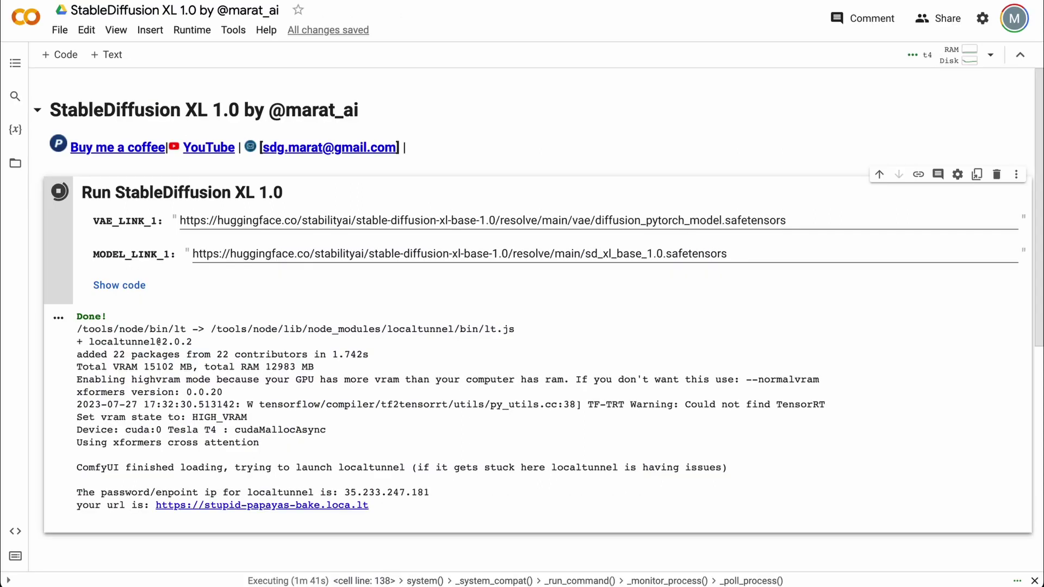
pyautogui.moveTo(344, 492); pyautogui.dragTo(436, 494)
pyautogui.press('super+c')
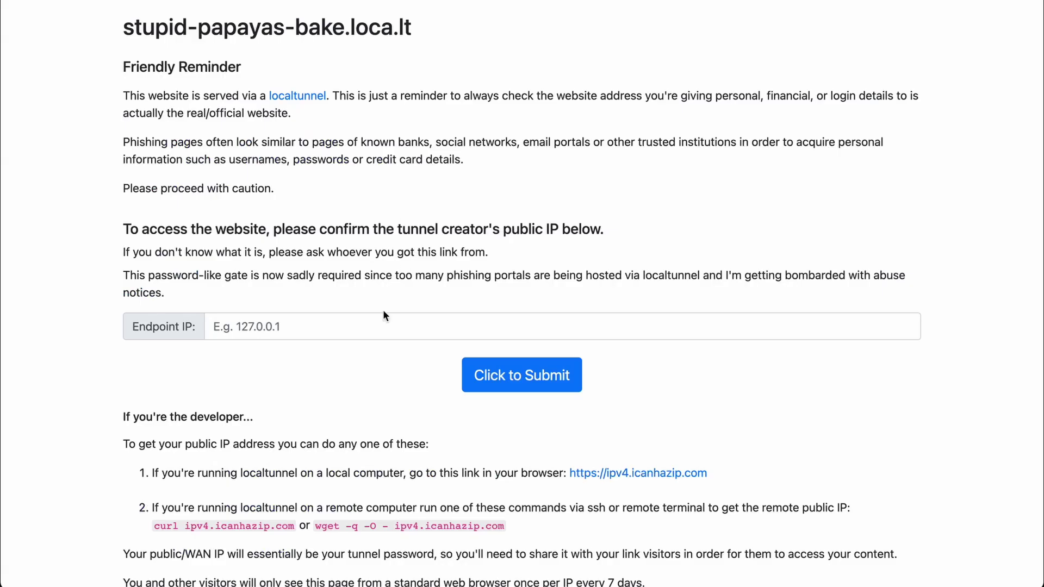
pyautogui.click(383, 315)
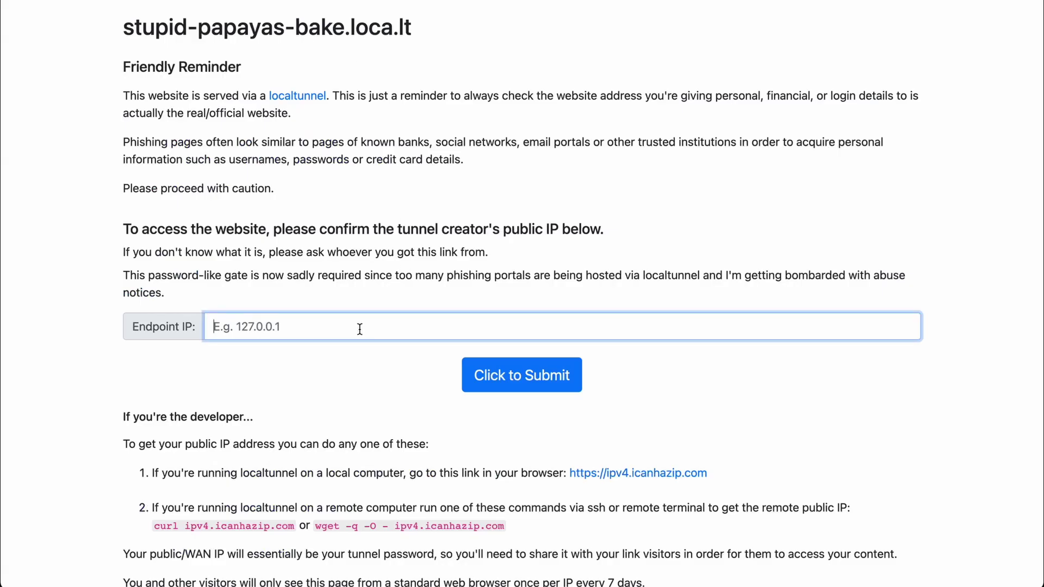
pyautogui.press('super+v')
pyautogui.click(513, 376)
pyautogui.click(514, 377)
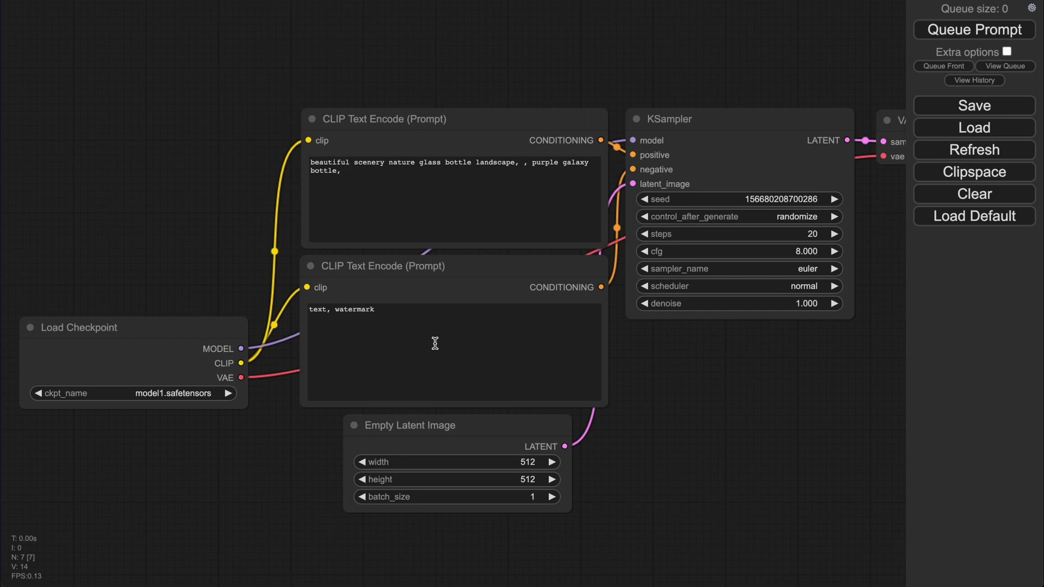
# Look over the positive and negative prompt nodes, then select the Empty Latent Image node.
pyautogui.click(396, 250)
pyautogui.click(413, 310)
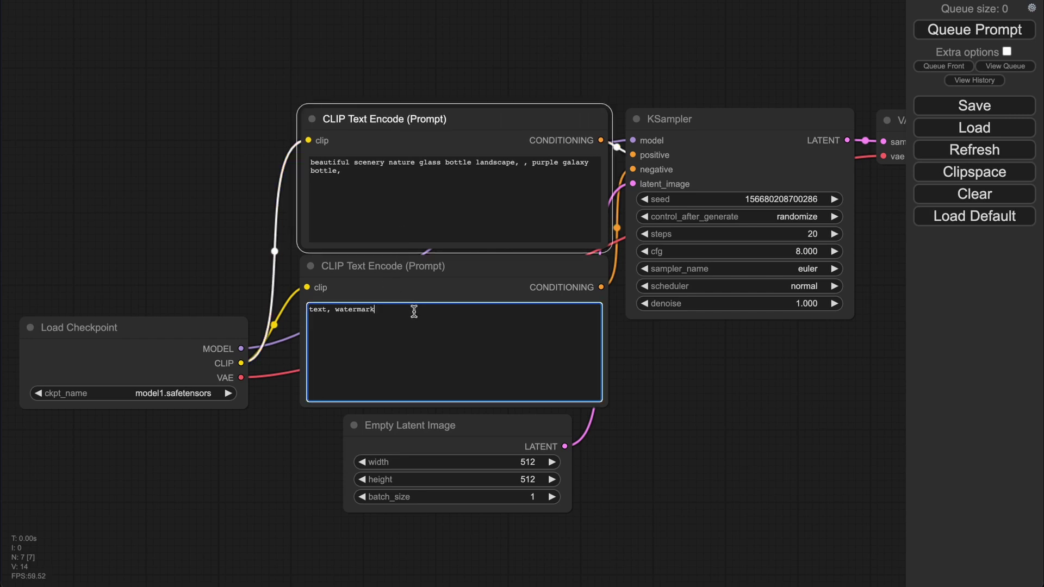
pyautogui.click(436, 209)
pyautogui.click(448, 371)
pyautogui.click(478, 436)
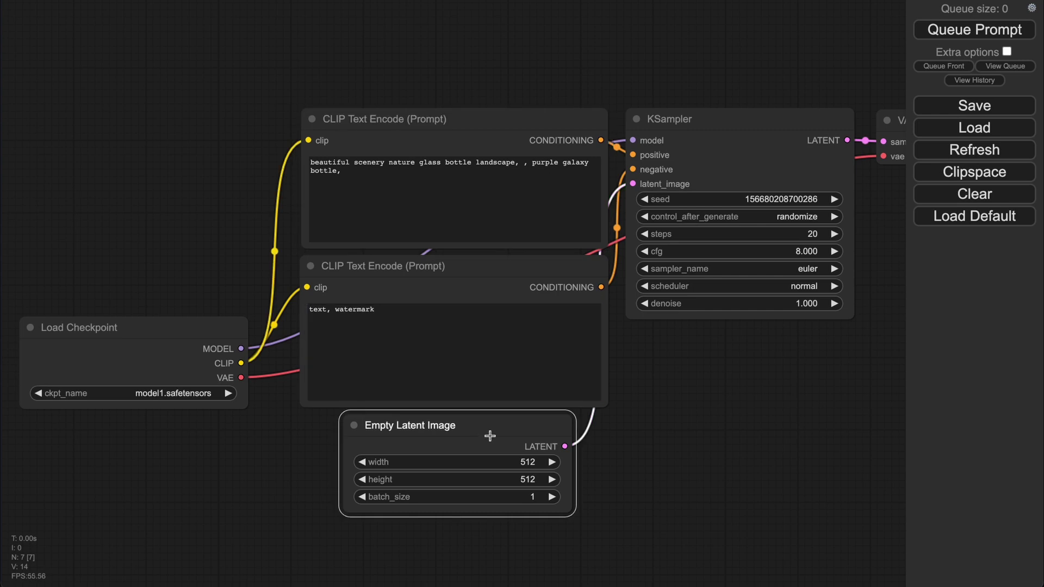
# Set the latent width to 1024, then pan over to the KSampler and Save Image nodes.
pyautogui.click(531, 463)
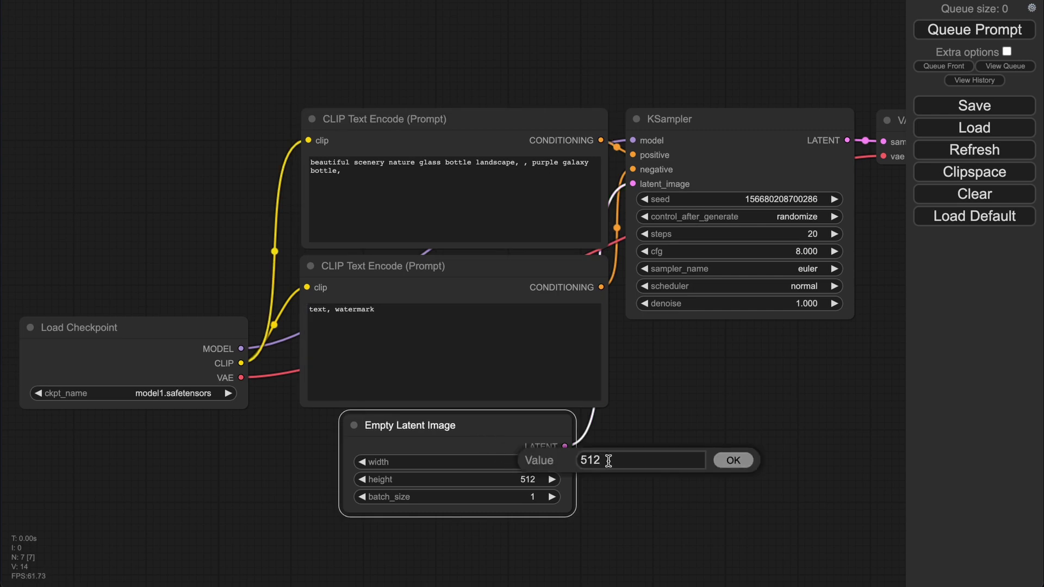
pyautogui.write('1')
pyautogui.press('Return')
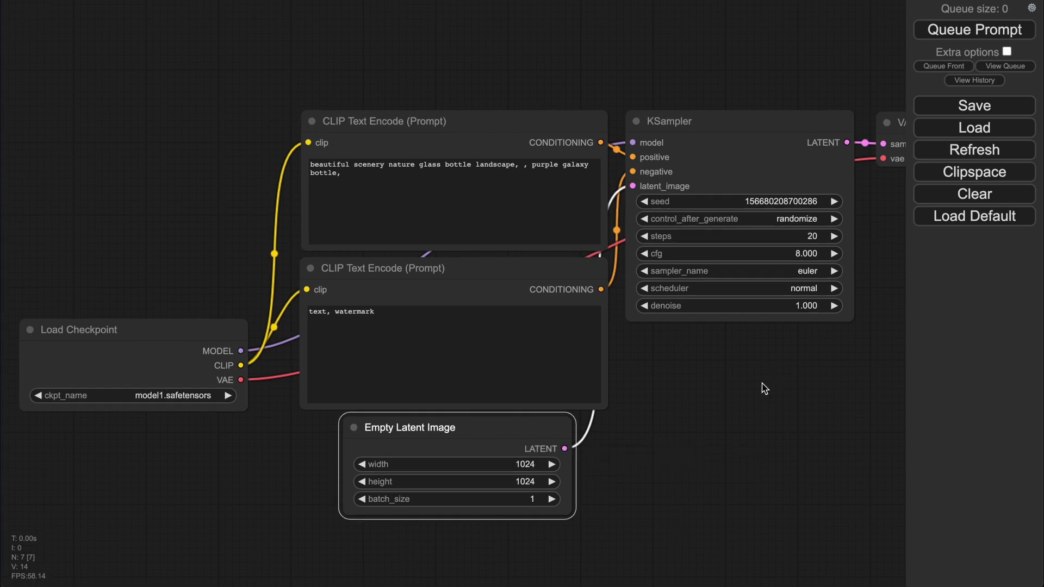
pyautogui.moveTo(764, 320); pyautogui.dragTo(680, 484)
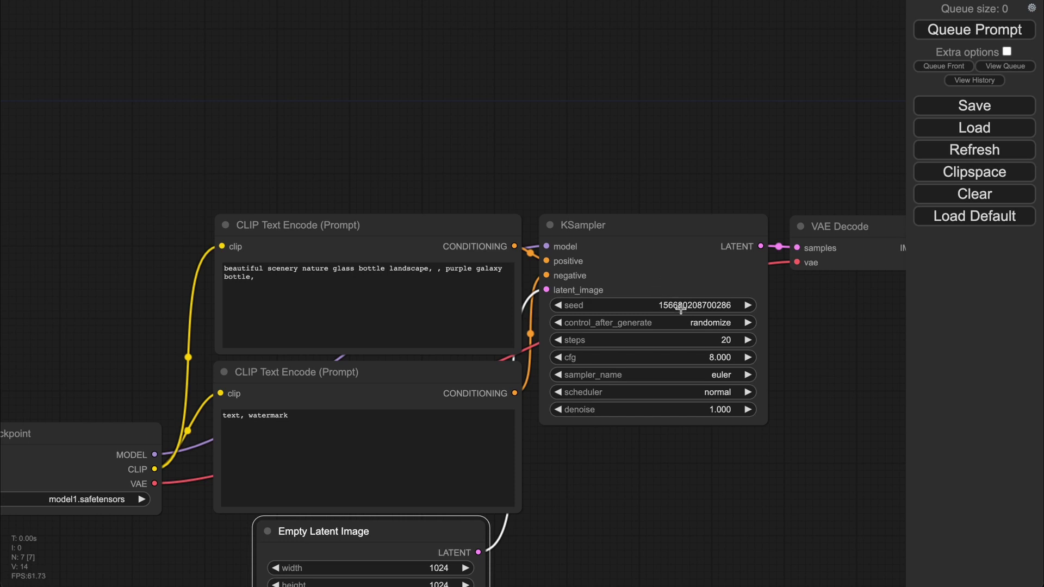
pyautogui.click(697, 284)
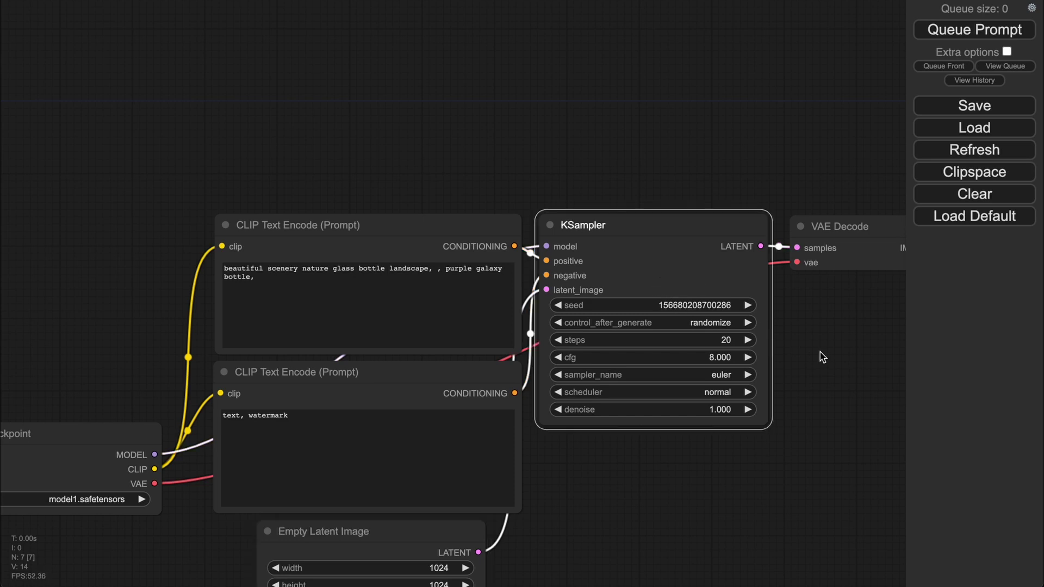
pyautogui.moveTo(821, 356); pyautogui.dragTo(709, 356)
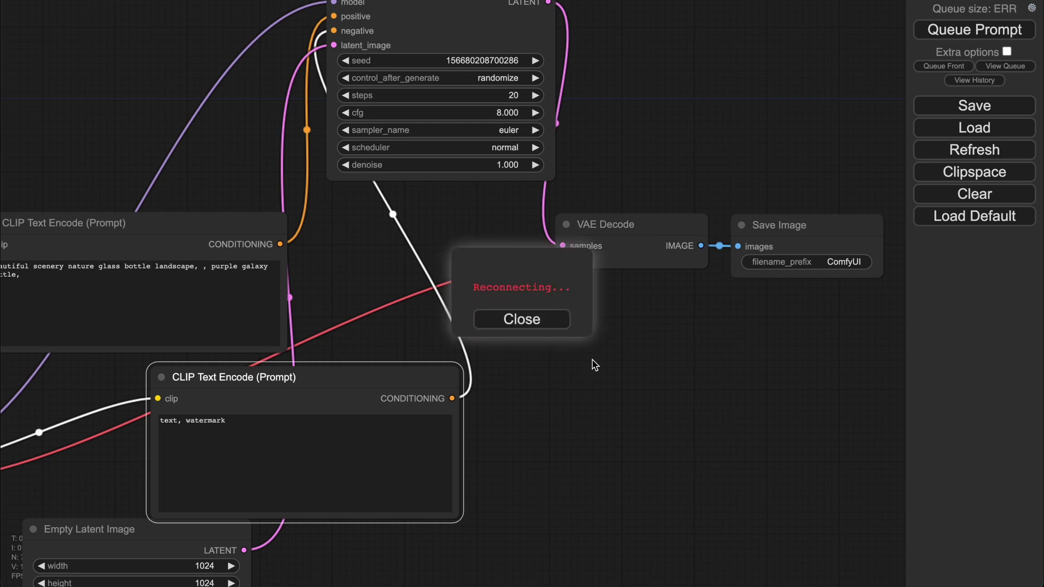
# Reload the default workflow and set the Empty Latent Image width back to 1024.
pyautogui.click(979, 218)
pyautogui.click(645, 63)
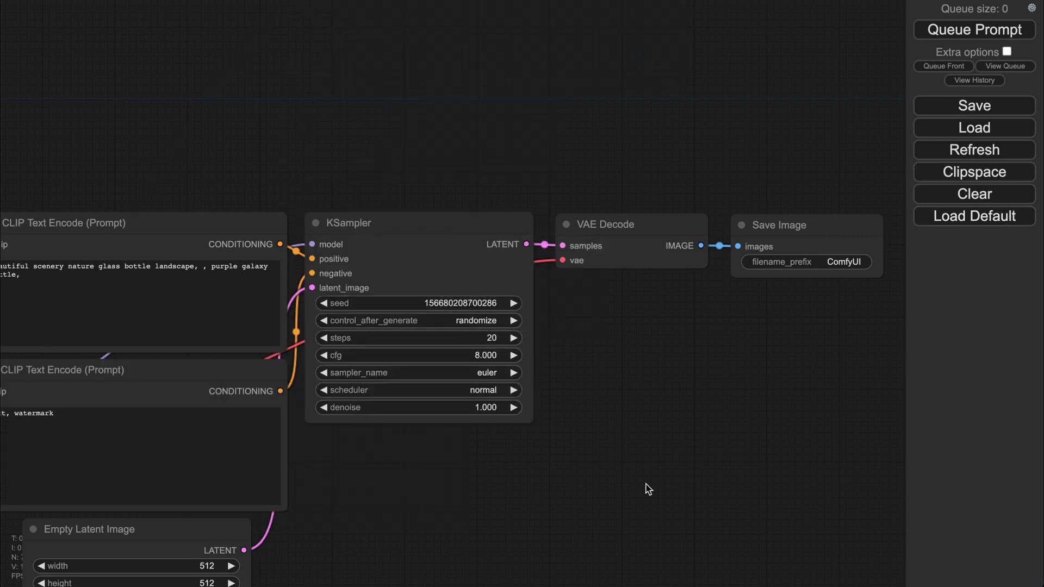
pyautogui.click(386, 432)
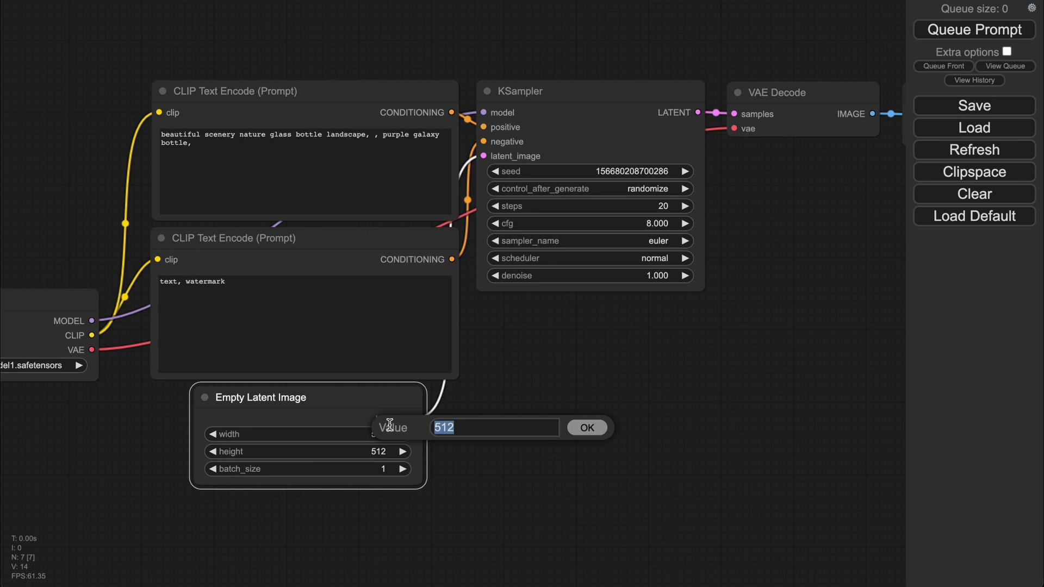
pyautogui.write('1024')
pyautogui.press('Return')
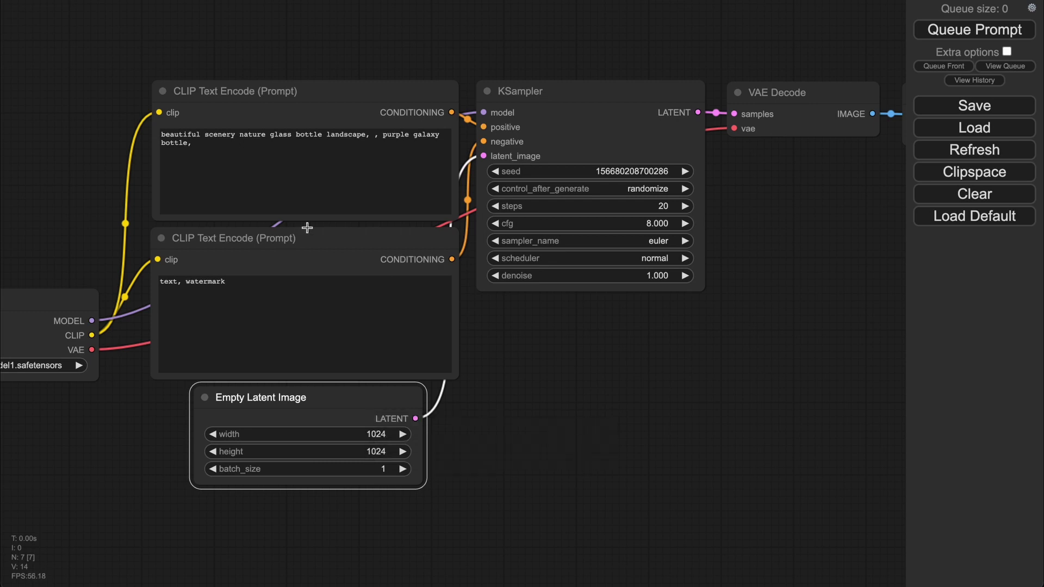
# Queue the prompt and view the generated cat-in-astronaut-suit image in Save Image.
pyautogui.moveTo(272, 158); pyautogui.dragTo(16, 84)
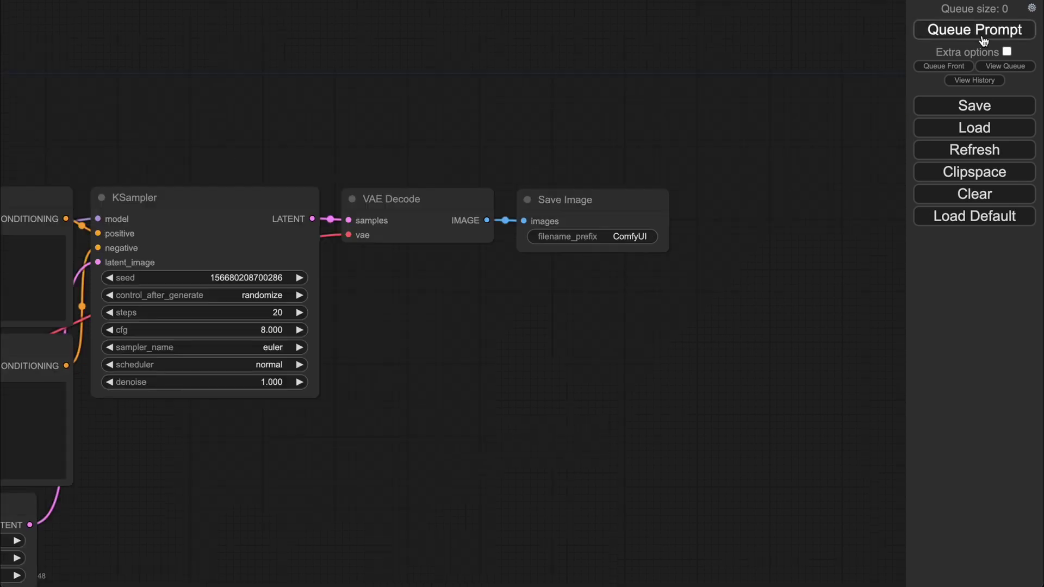
pyautogui.click(983, 33)
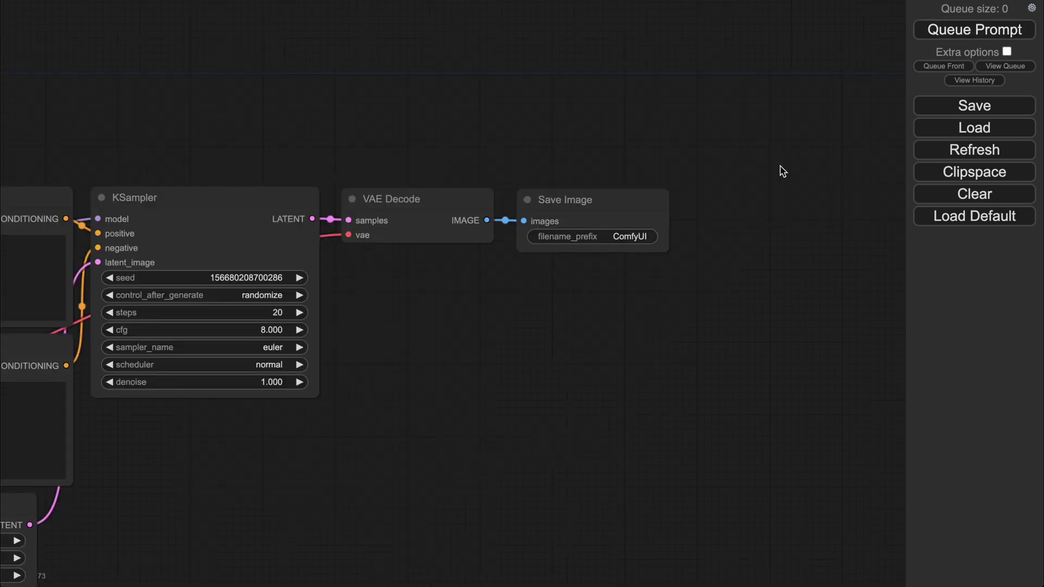
pyautogui.moveTo(489, 371); pyautogui.dragTo(619, 331)
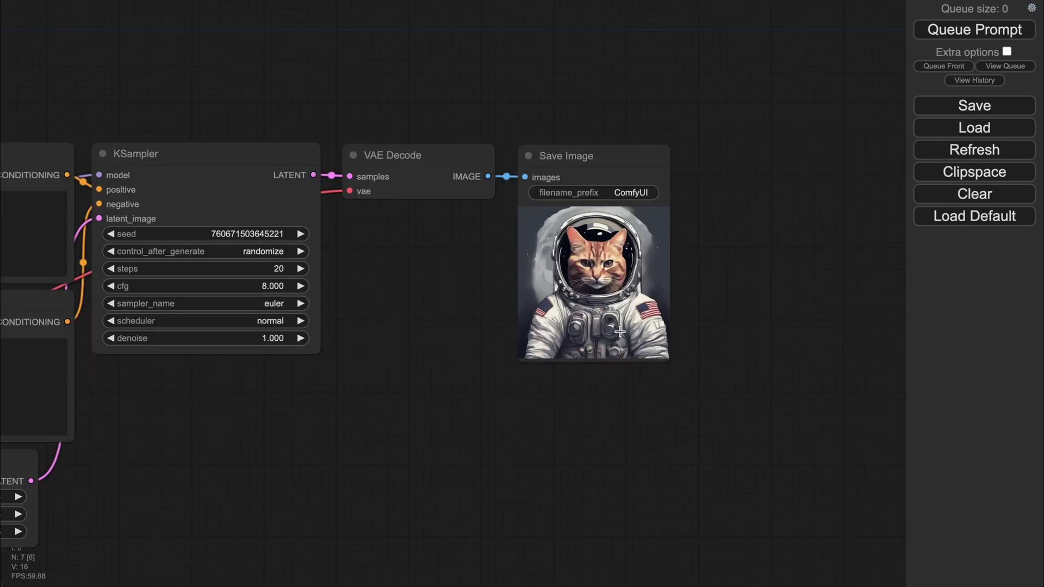
pyautogui.click(620, 332)
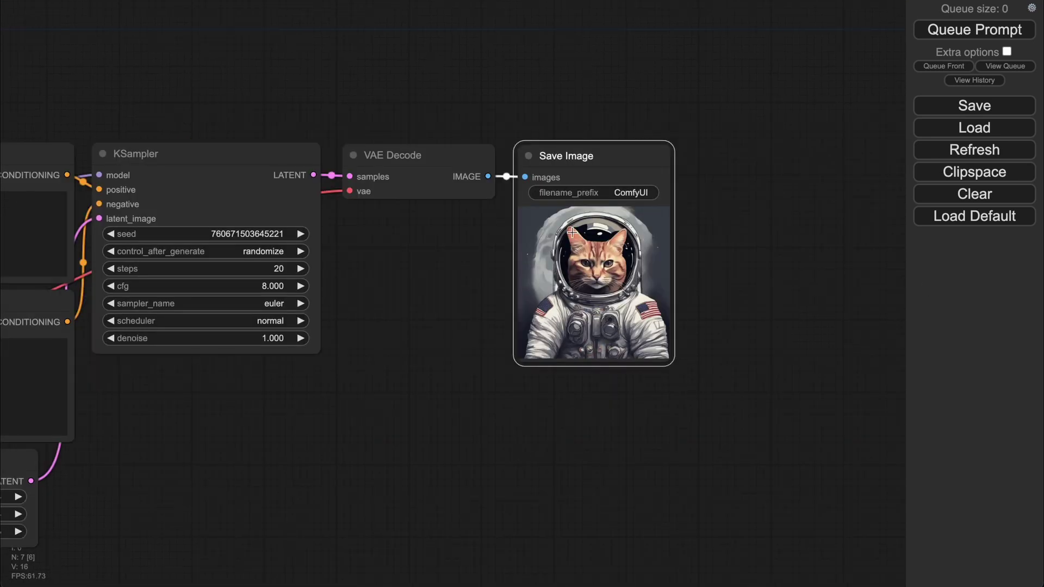